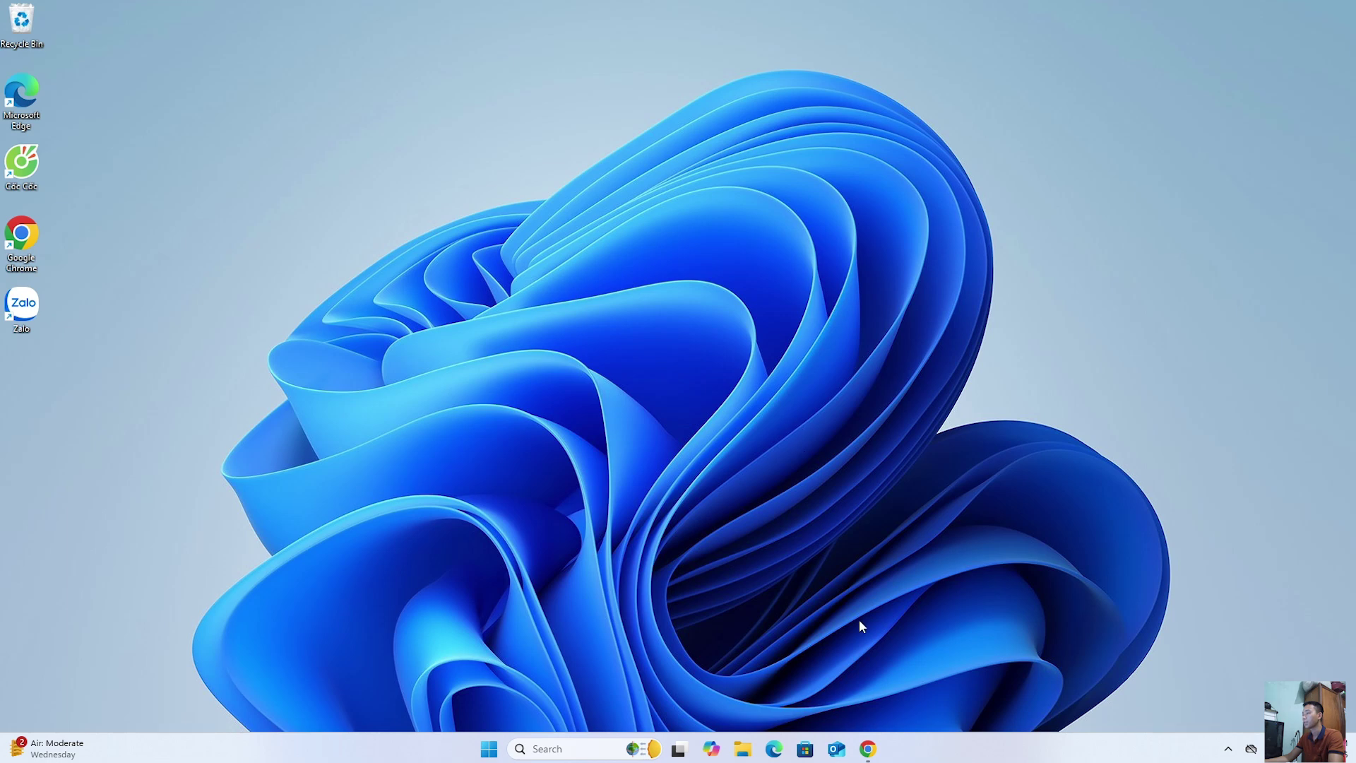
Step: Restore Chrome from the taskbar to show the Steam store homepage
click(868, 749)
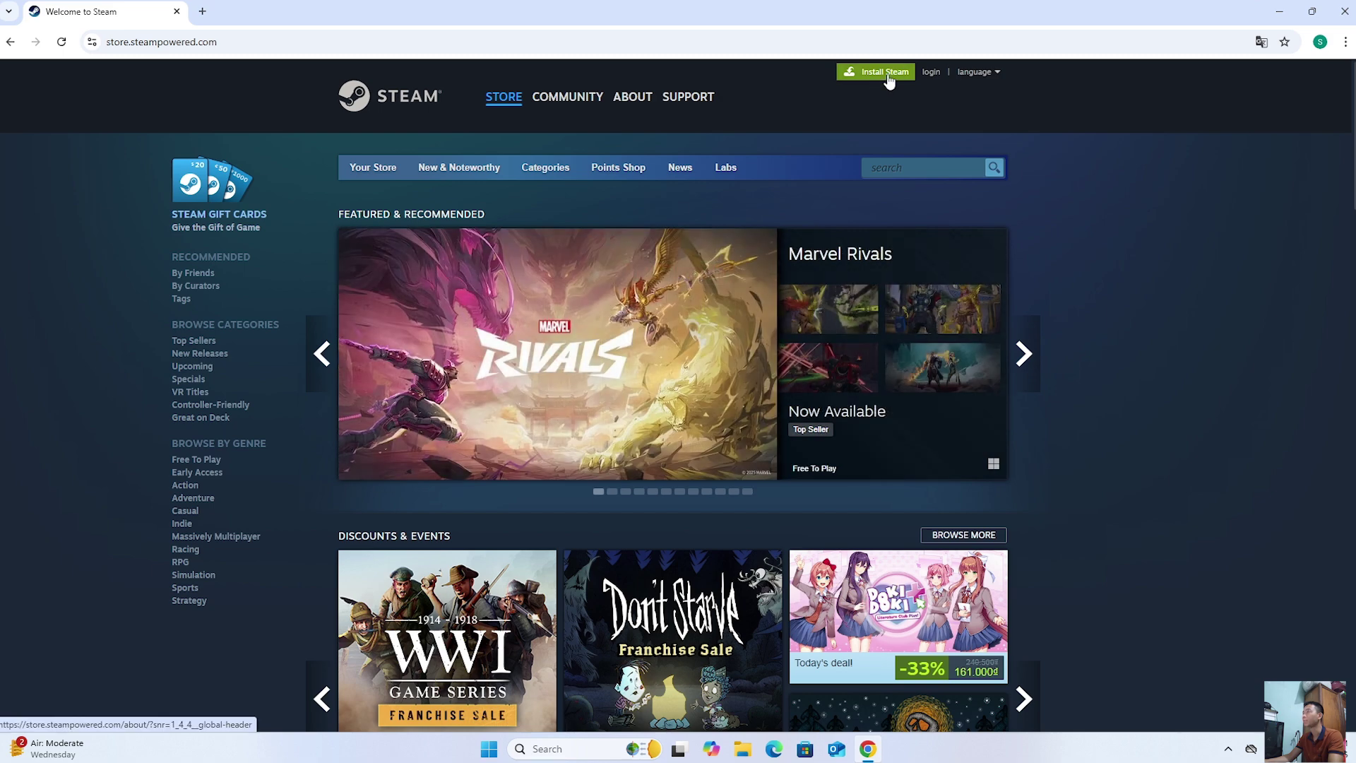
Step: Download SteamSetup.exe from the Install Steam page and launch it
click(886, 73)
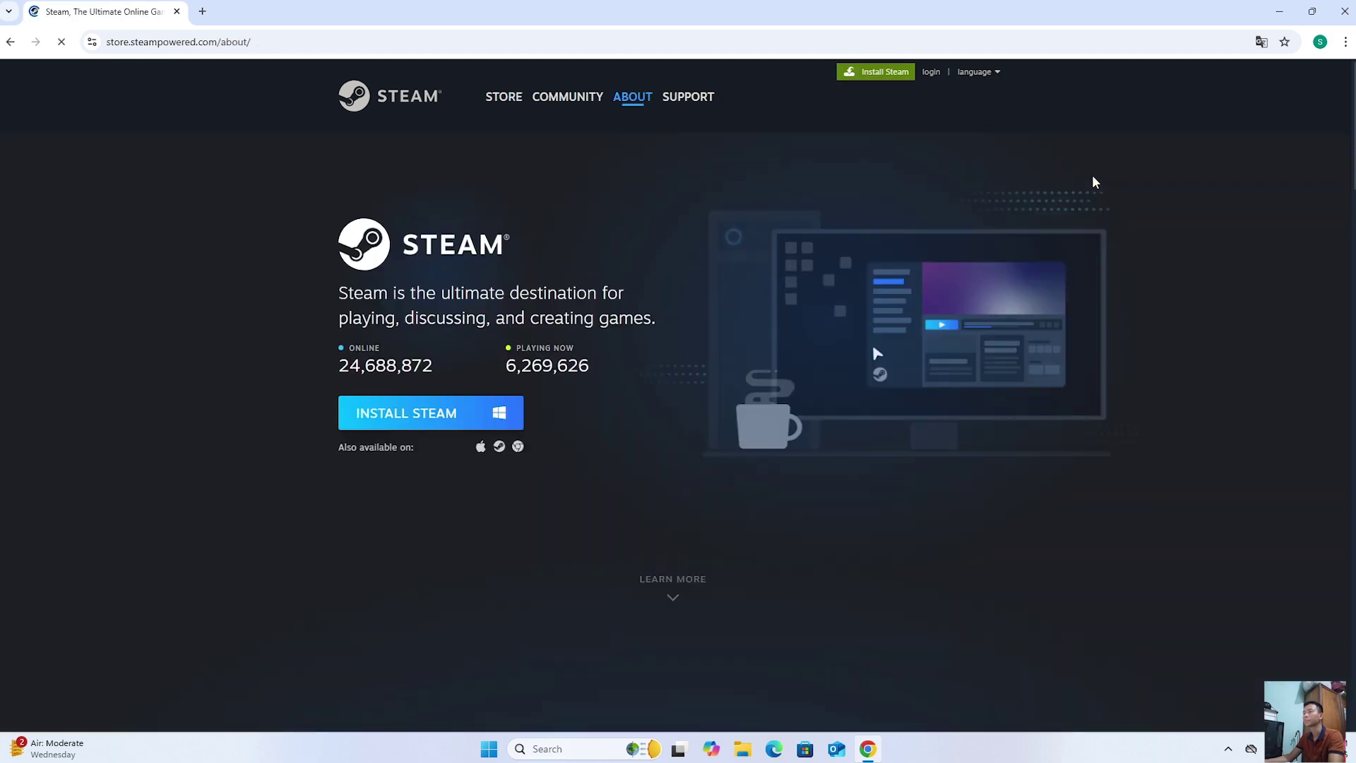
click(455, 421)
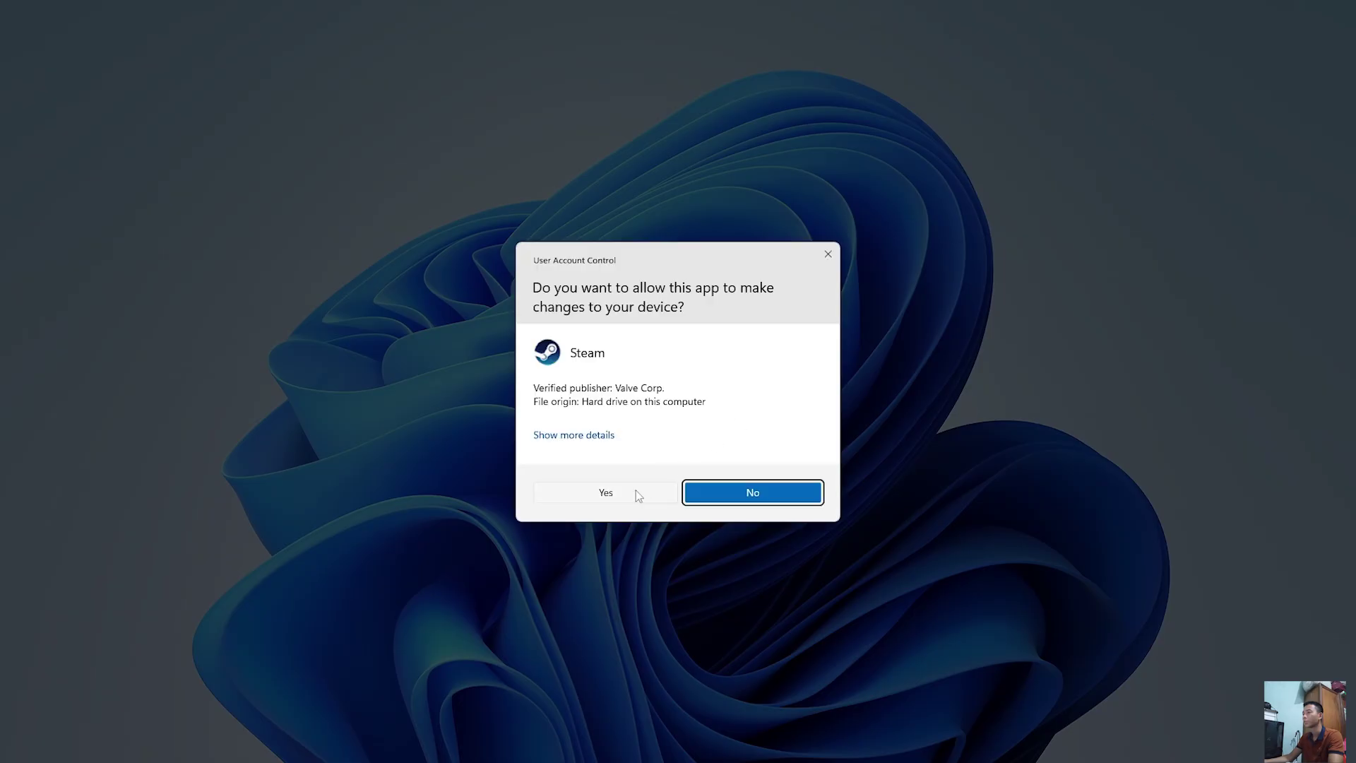
Step: Approve the permission prompt and run Steam Setup in English with the default folder, then launch Steam
click(636, 490)
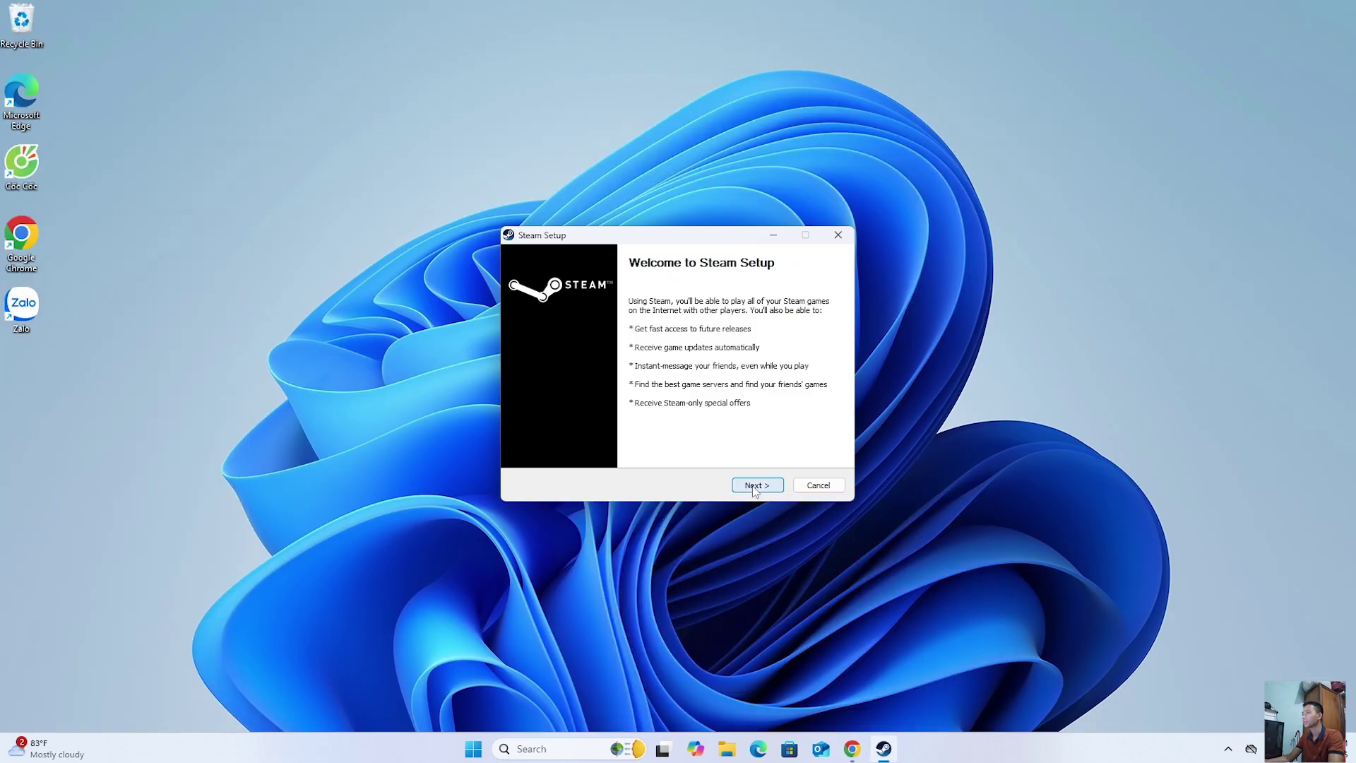
click(755, 487)
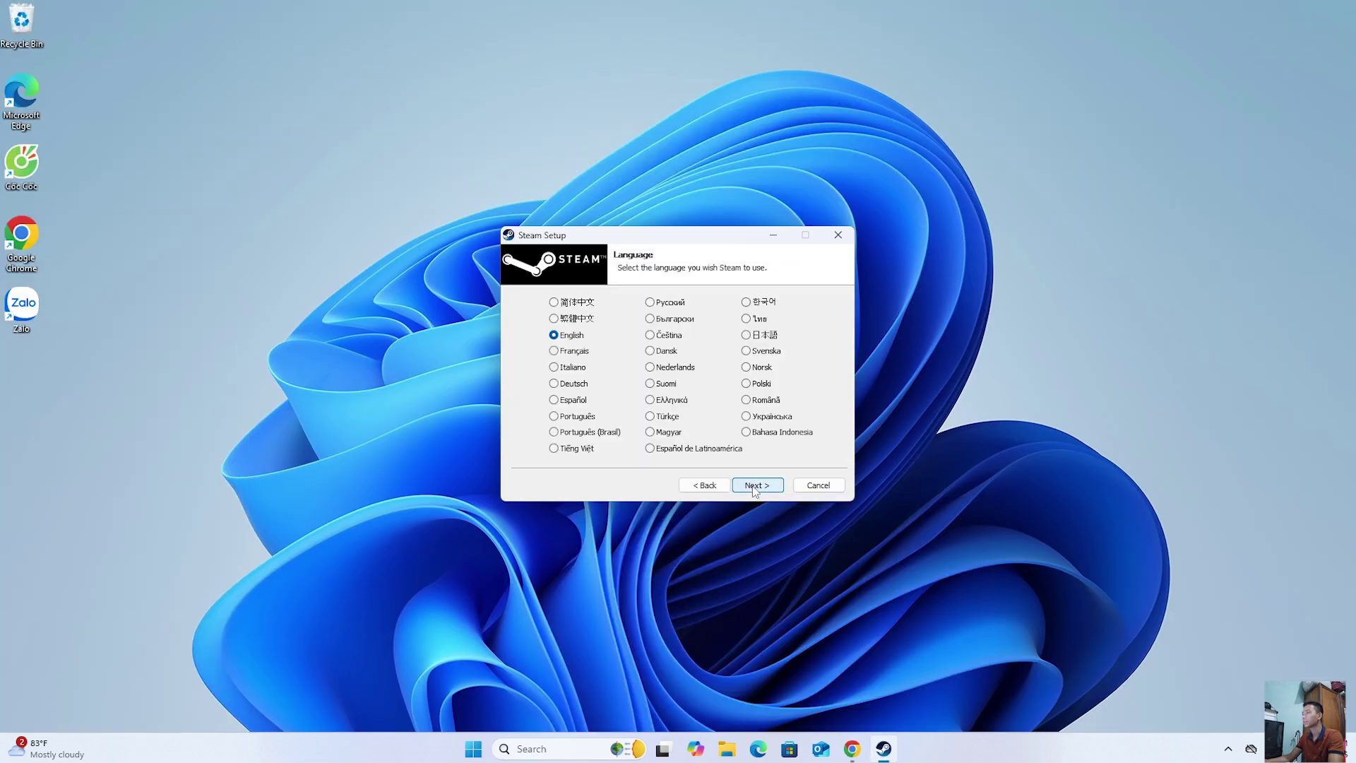
click(755, 486)
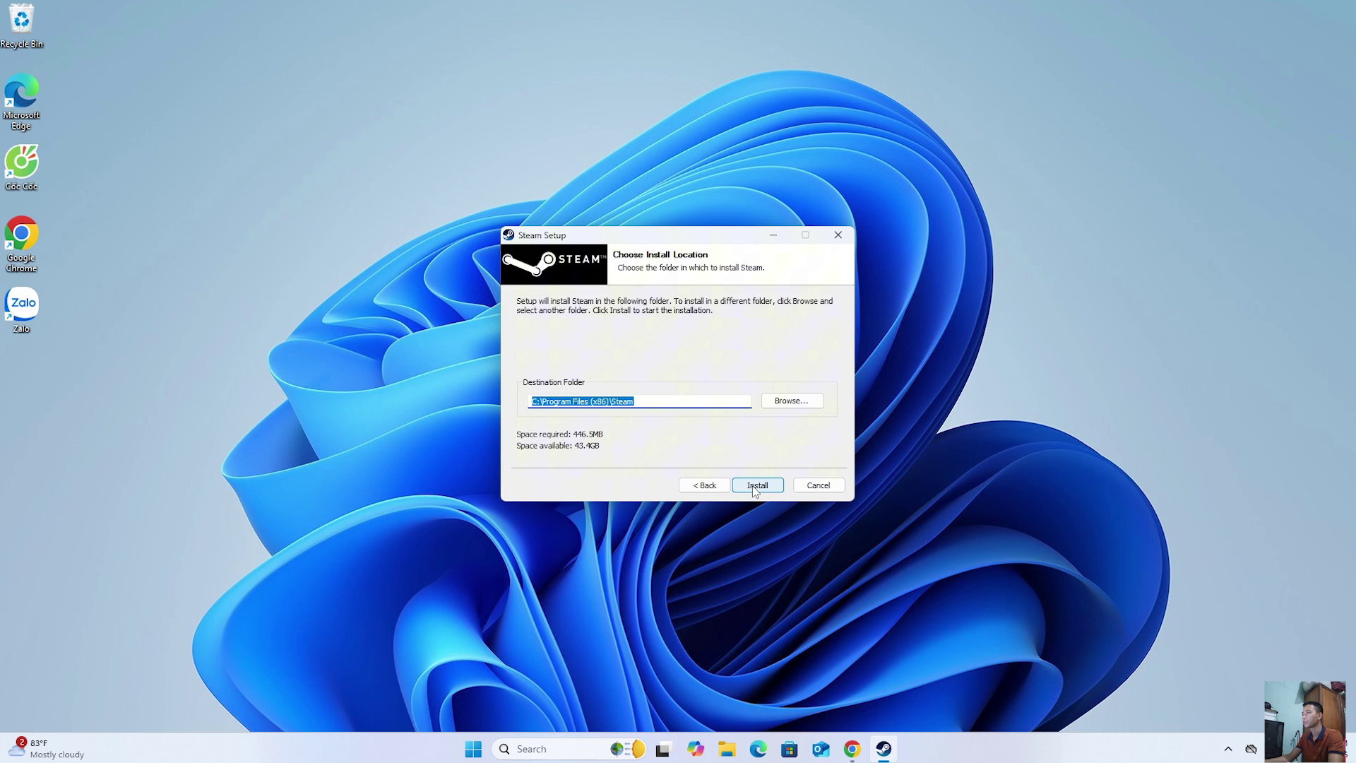
click(755, 486)
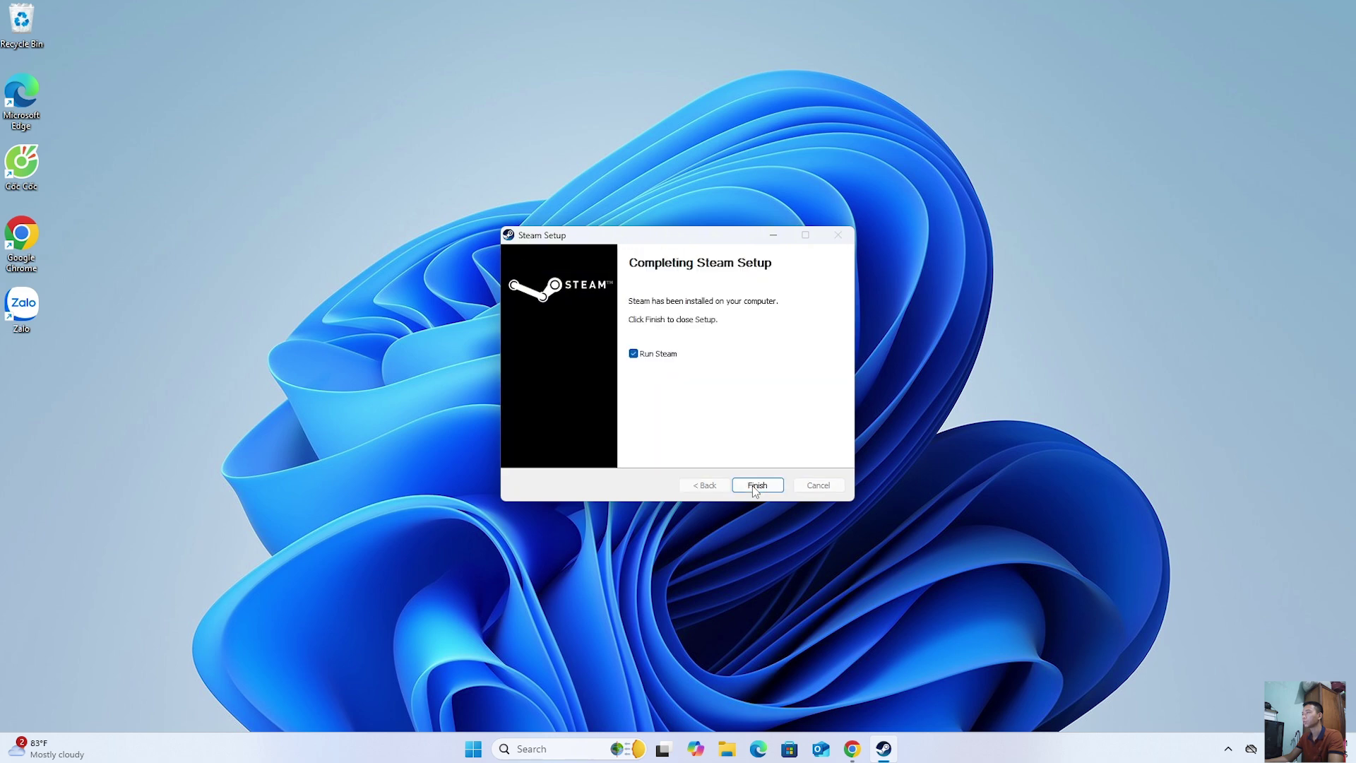
click(755, 486)
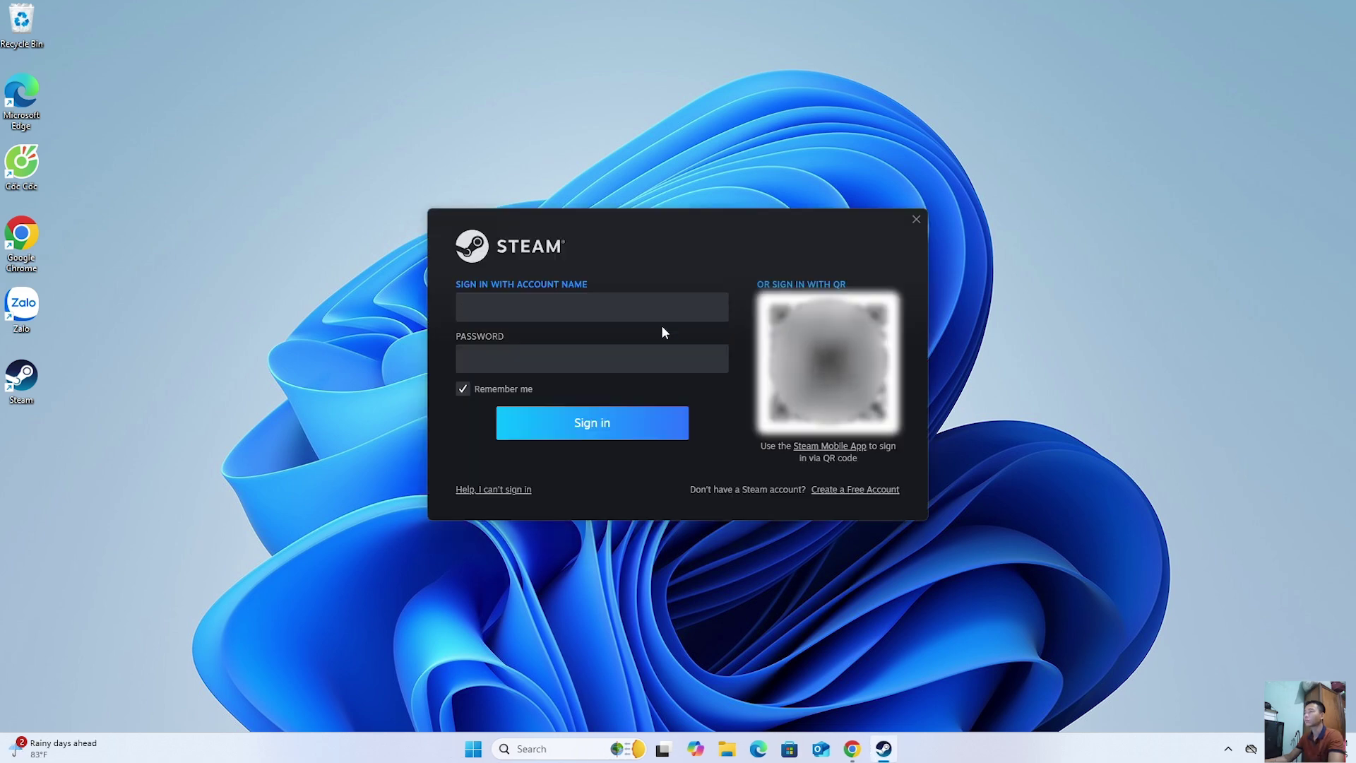
Step: Enter the account credentials in the Steam sign-in window
click(659, 310)
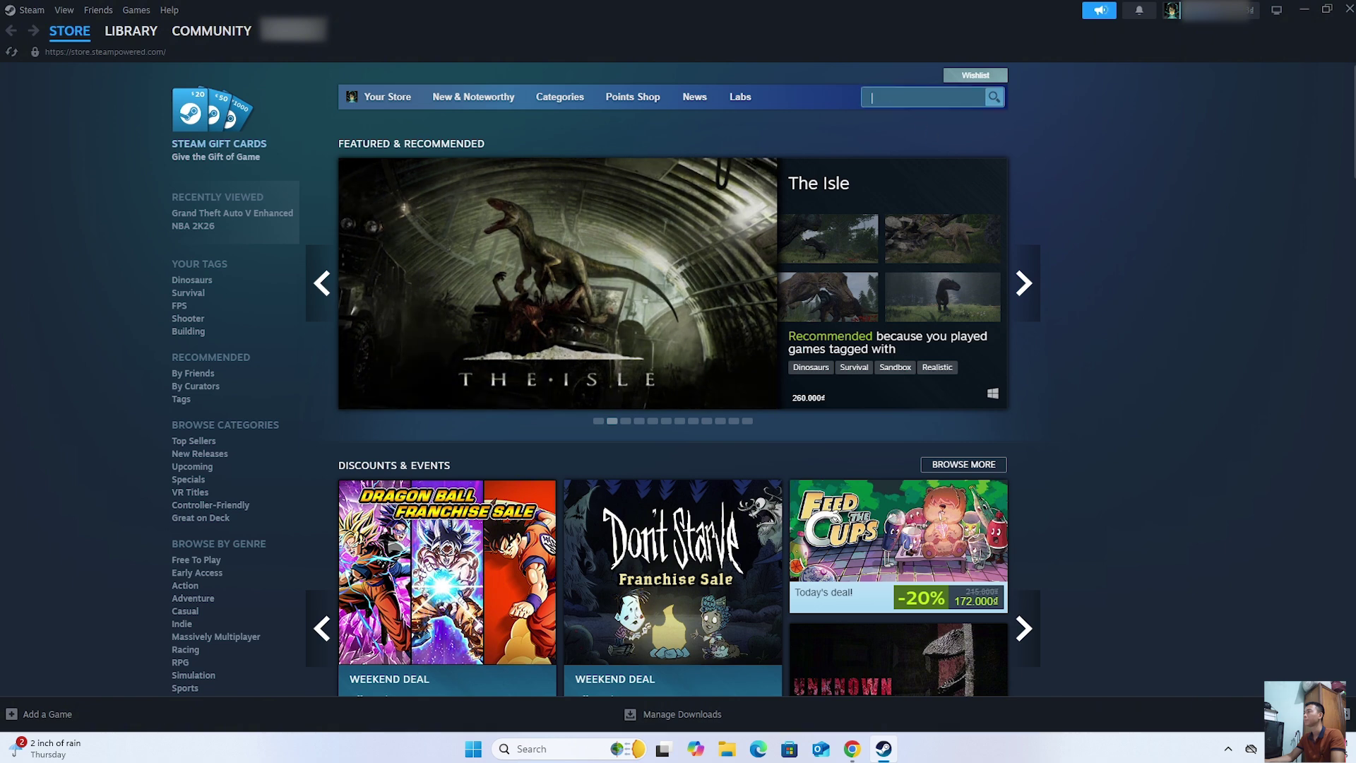
Step: Paste 'Spider Man Miles Morales' into store search and open Marvel's Spider-Man: Miles Morales
key(ctrl+v)
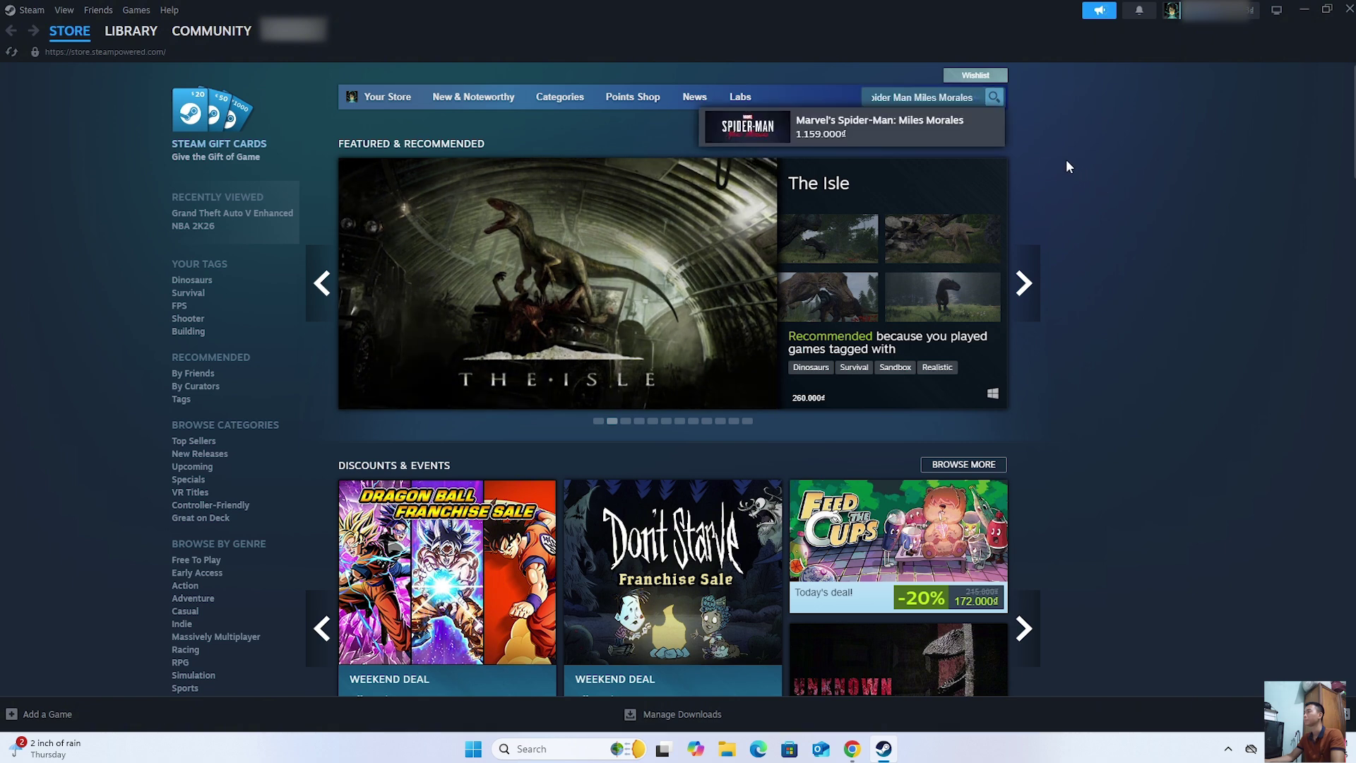
click(873, 127)
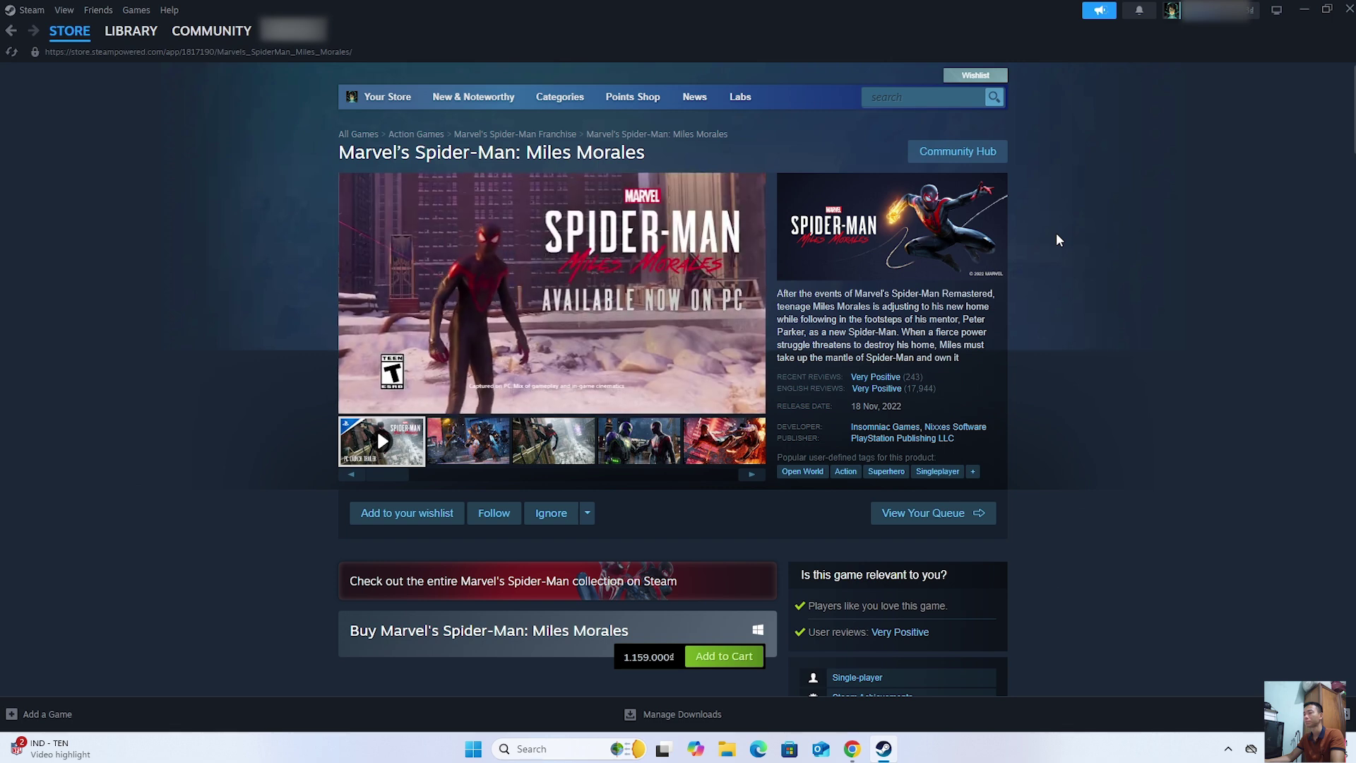
scroll(1056, 240, down, 2)
scroll(1056, 239, down, 1)
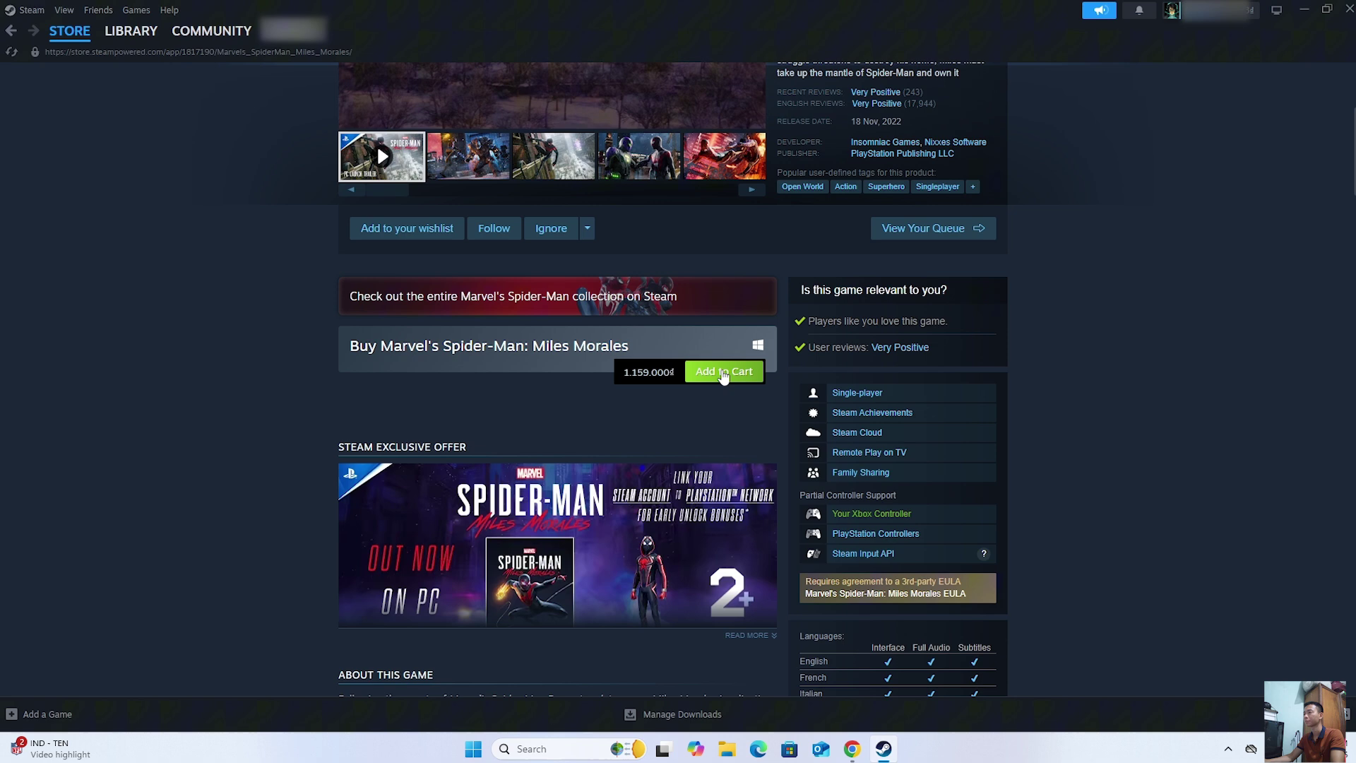
Step: Add Marvel's Spider-Man: Miles Morales to the cart and continue to the payment page
click(724, 376)
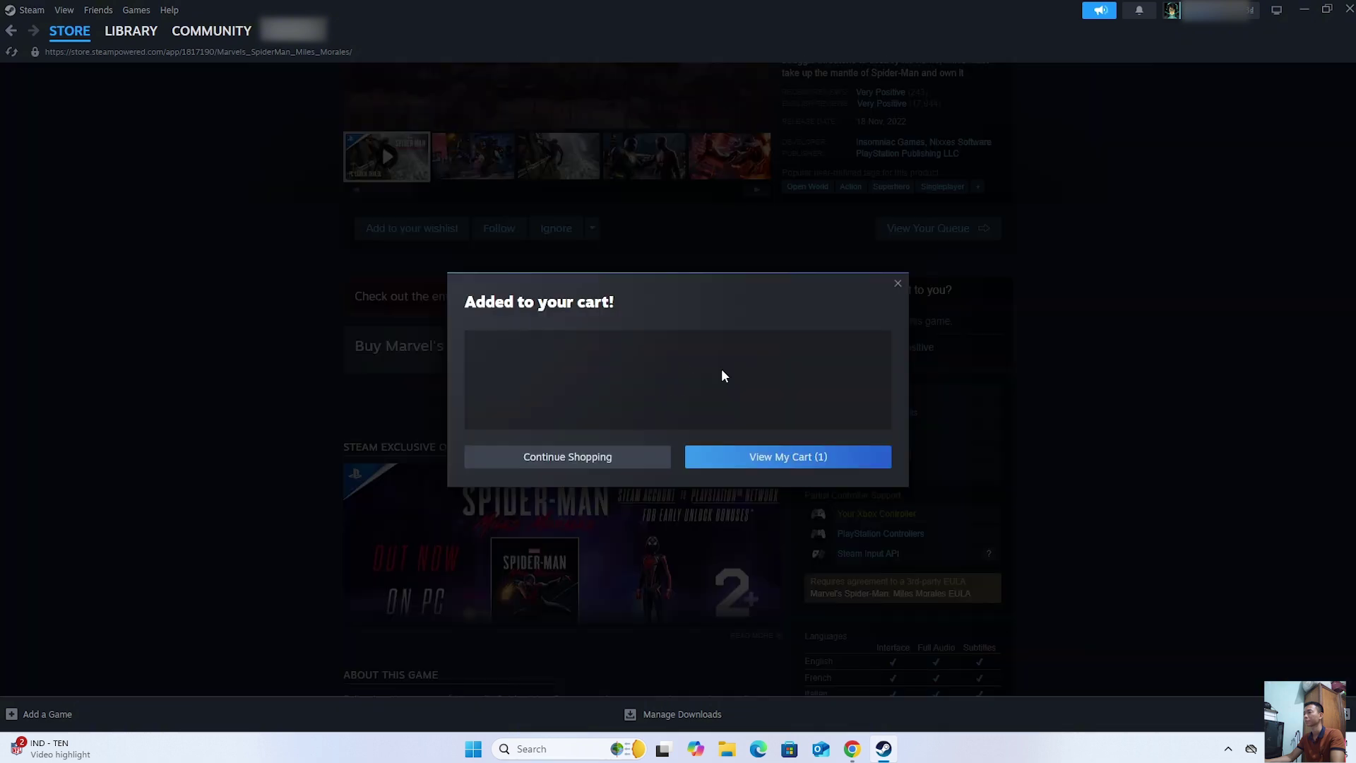
click(808, 456)
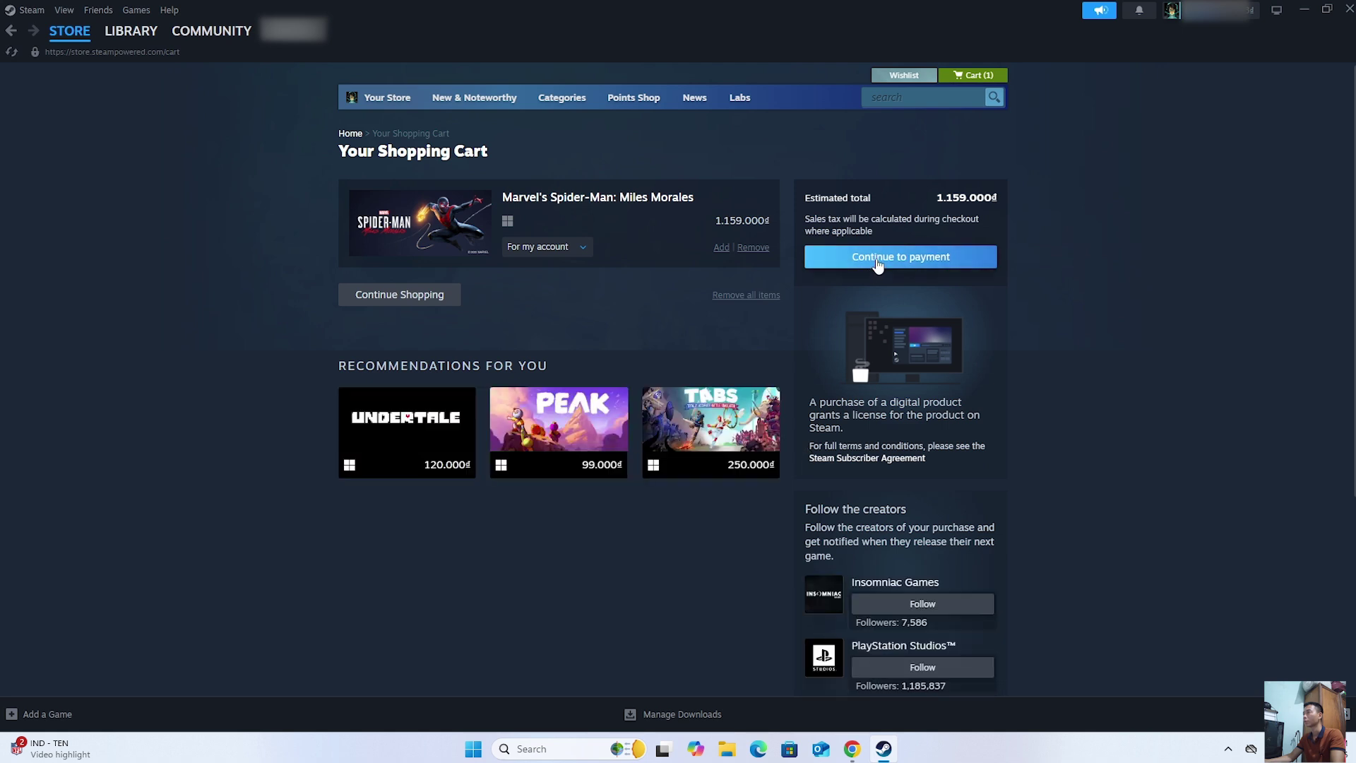
click(877, 260)
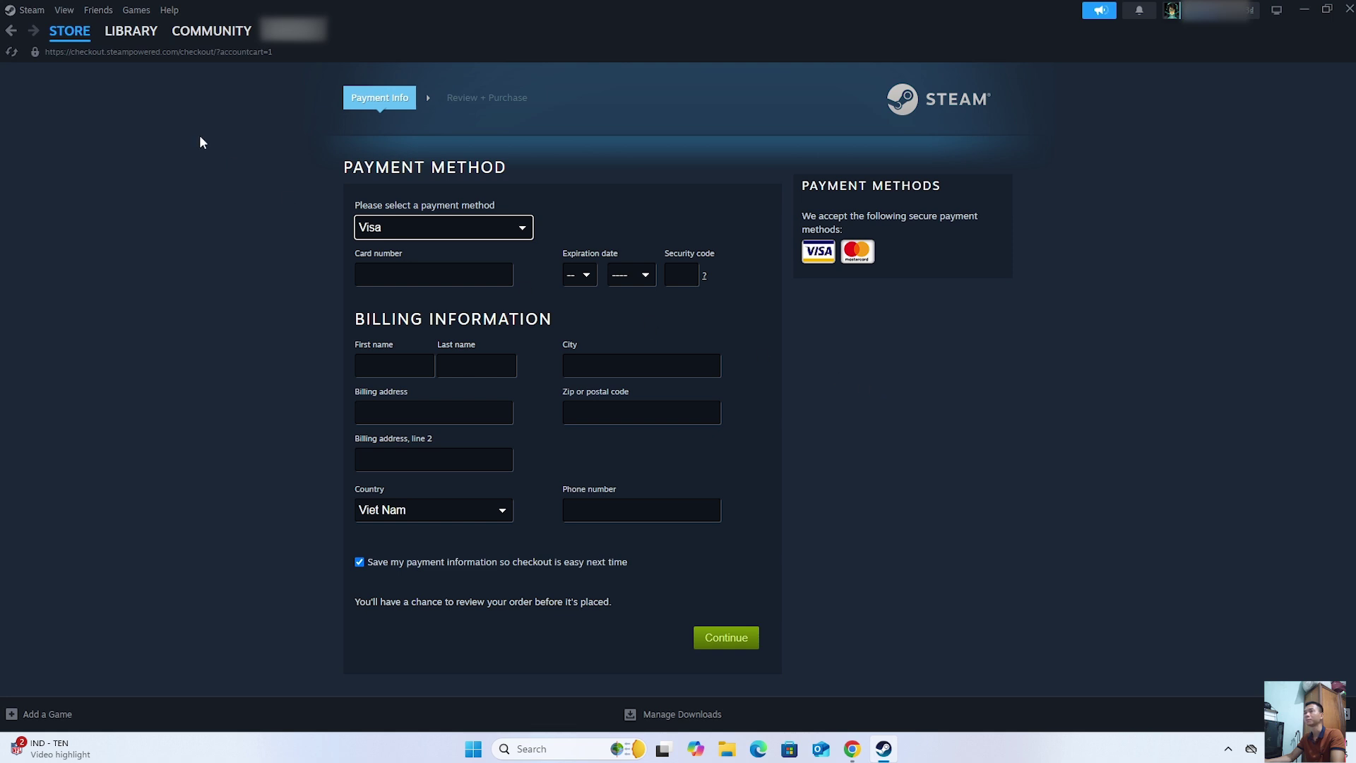
Step: Leave checkout unfilled for the Library home with its 20 games
click(131, 51)
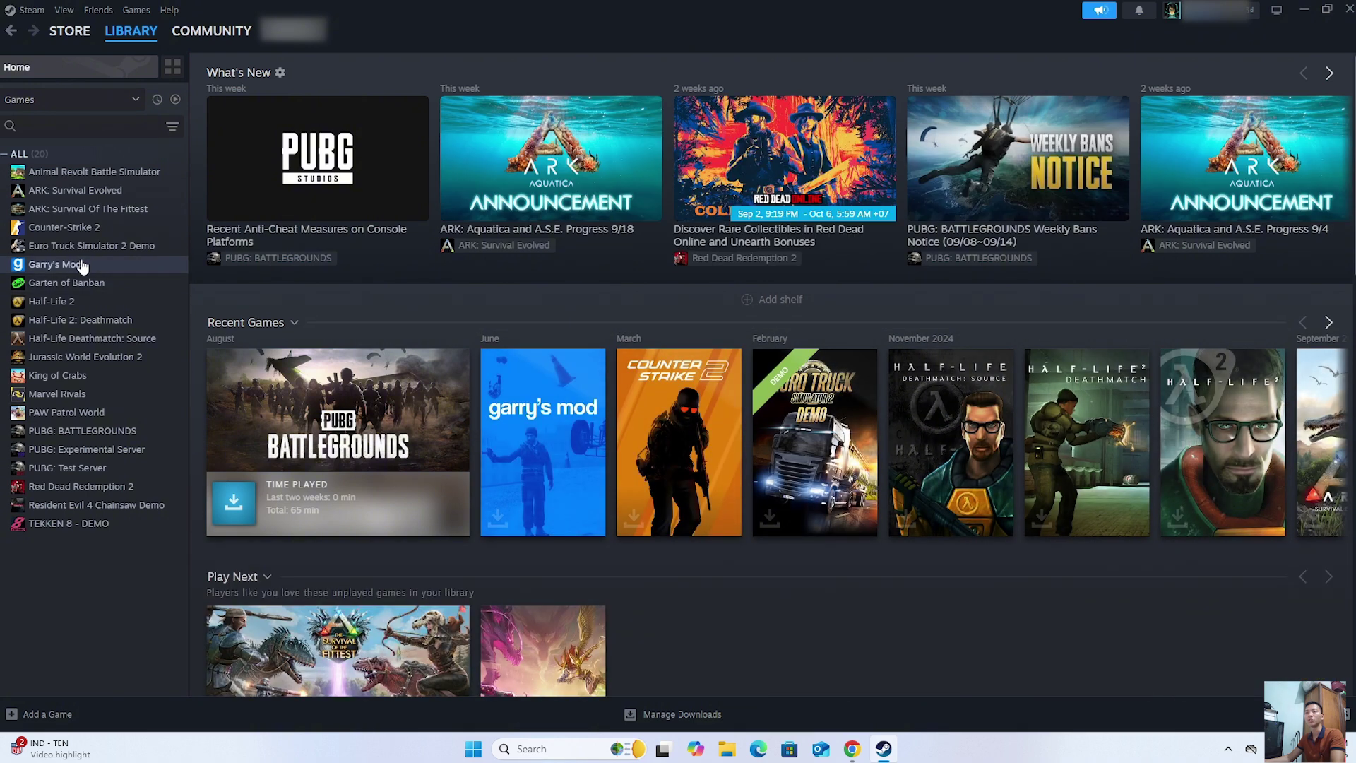
Step: Select King of Crabs in the library sidebar to show its install option
click(55, 377)
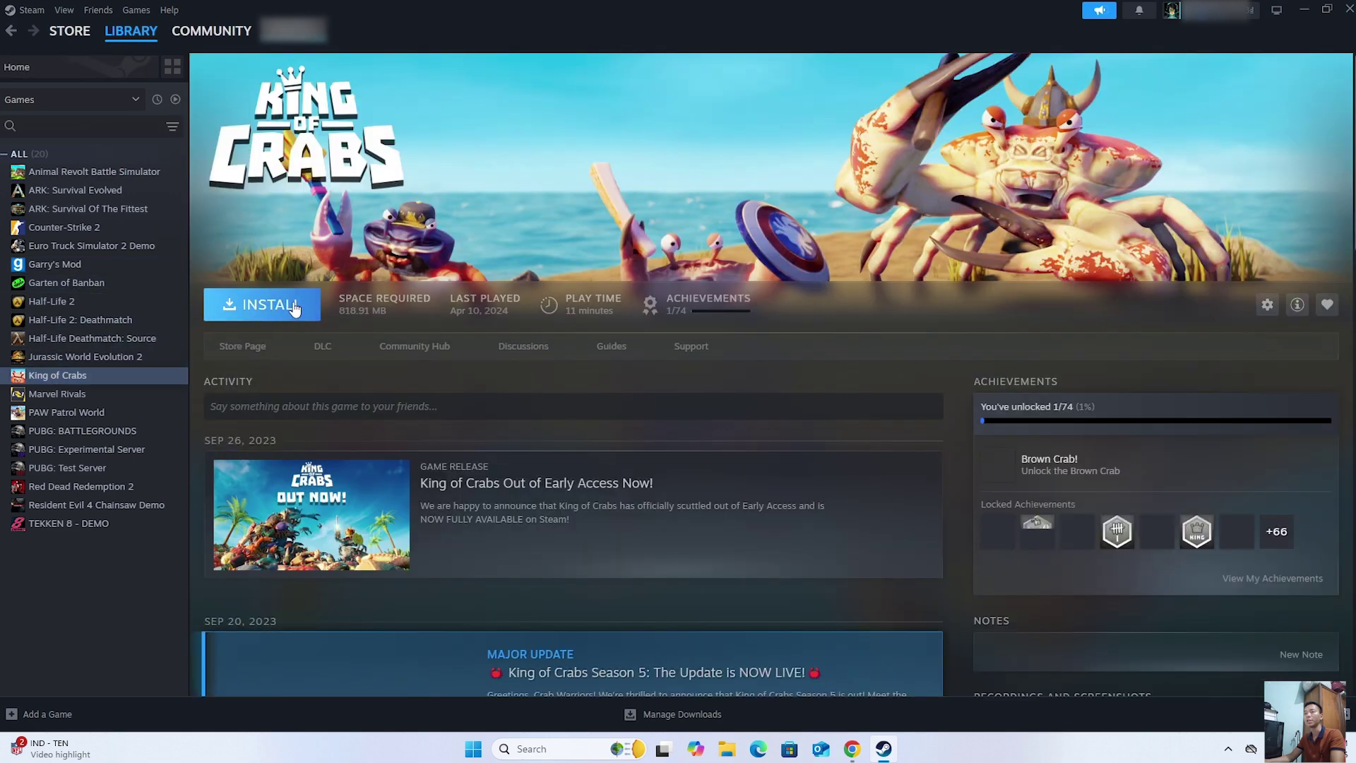